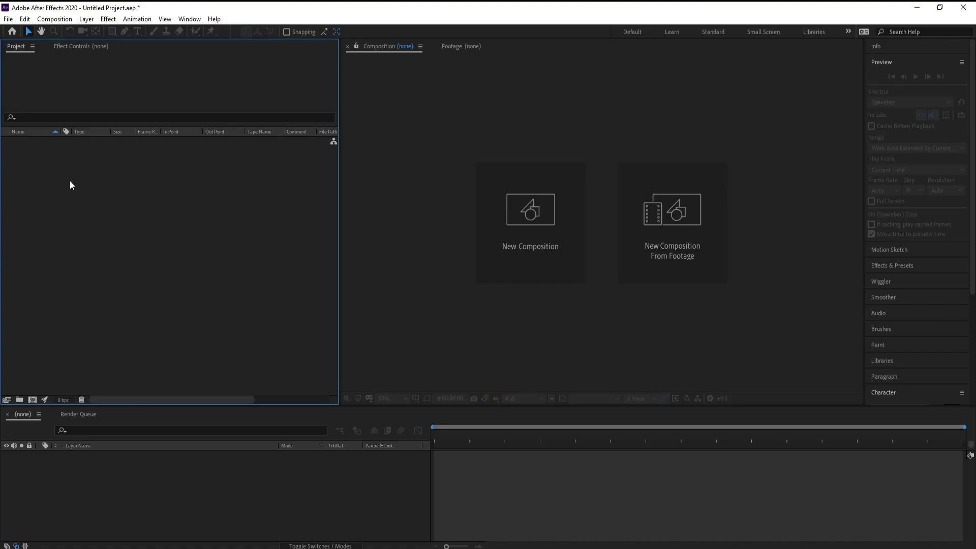
- Create a new 1920×1080, 60 fps composition named Comp 1
left_click(55, 19)
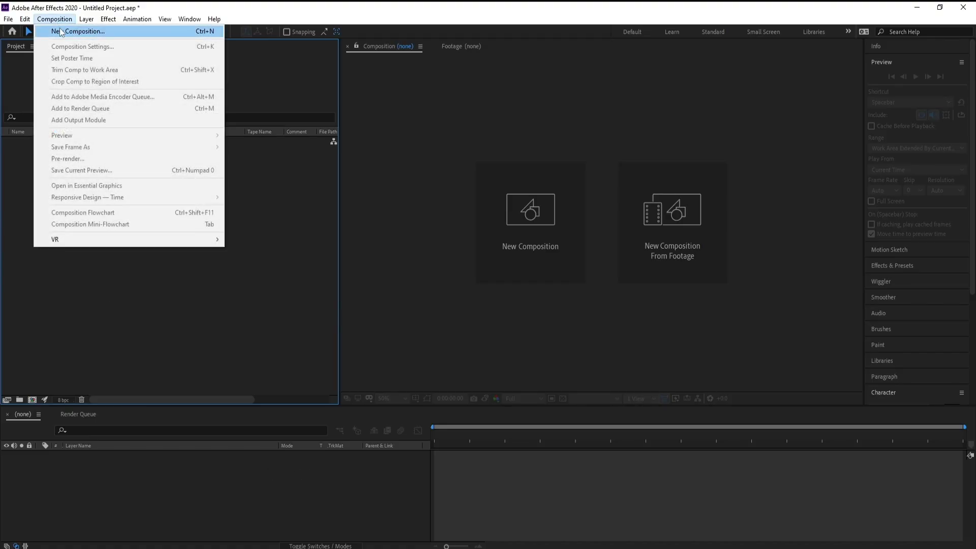
left_click(60, 32)
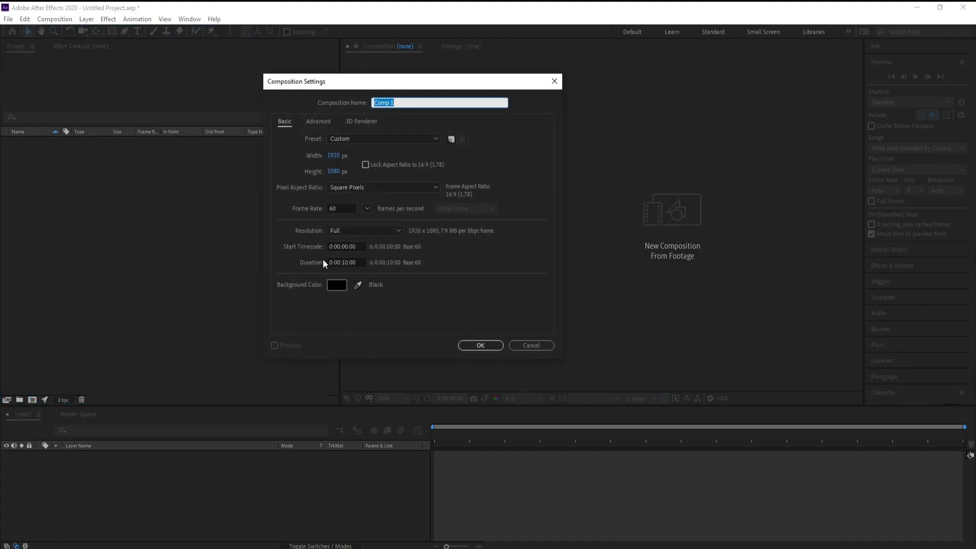
left_click(470, 345)
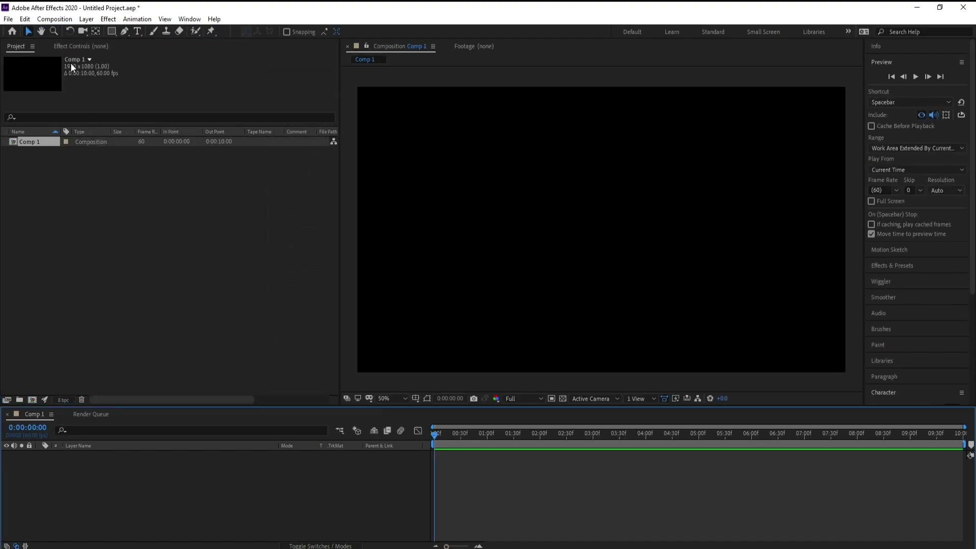
- Add a full-frame black solid layer named Smoke to the comp
left_click(86, 20)
mouse_move(96, 28)
left_click(265, 41)
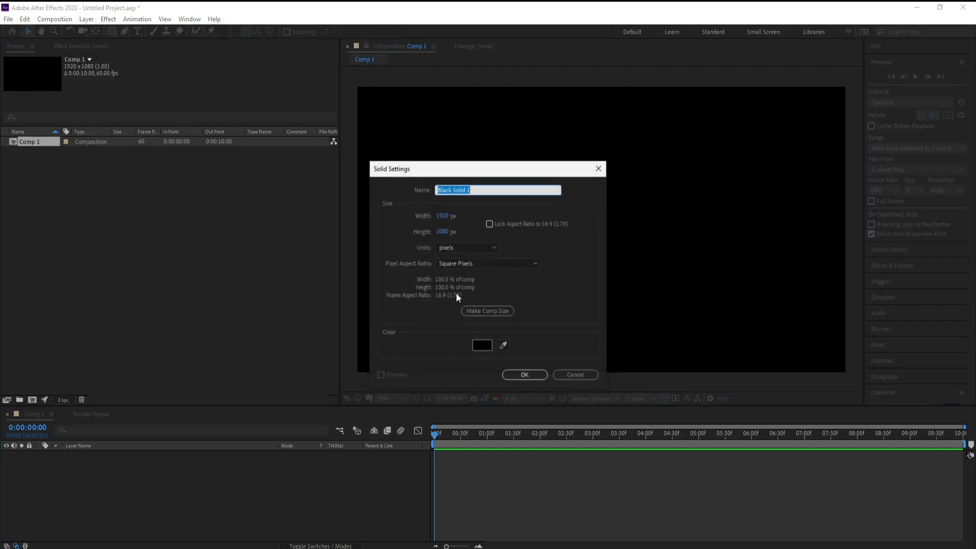
type("Smoke")
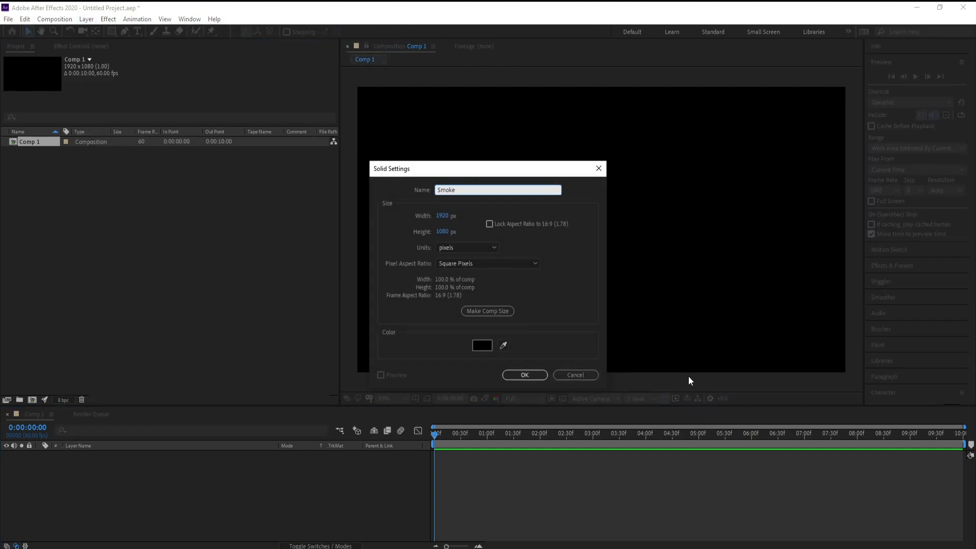
left_click(520, 376)
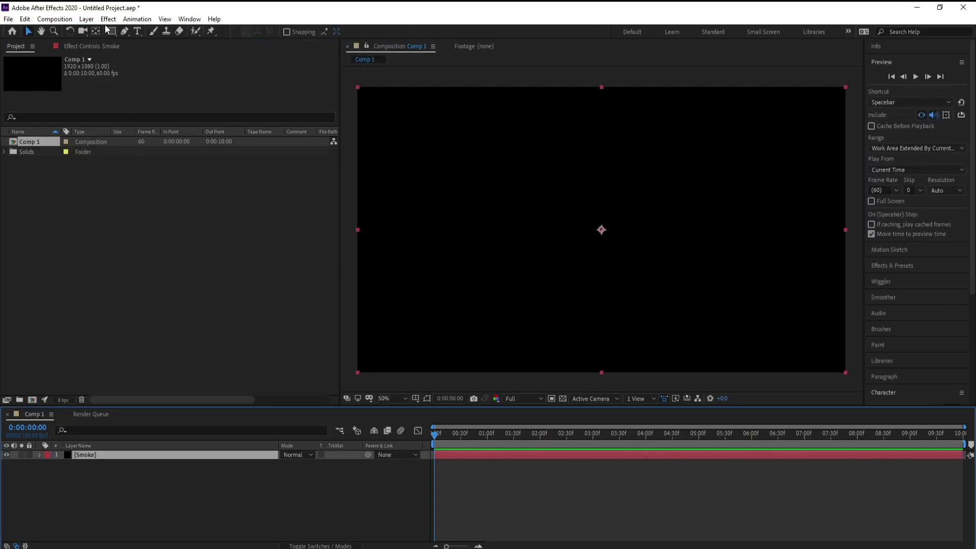
- Apply RG Trapcode Particular to Smoke and drag its emitter to the frame's bottom edge
left_click(108, 19)
mouse_move(196, 255)
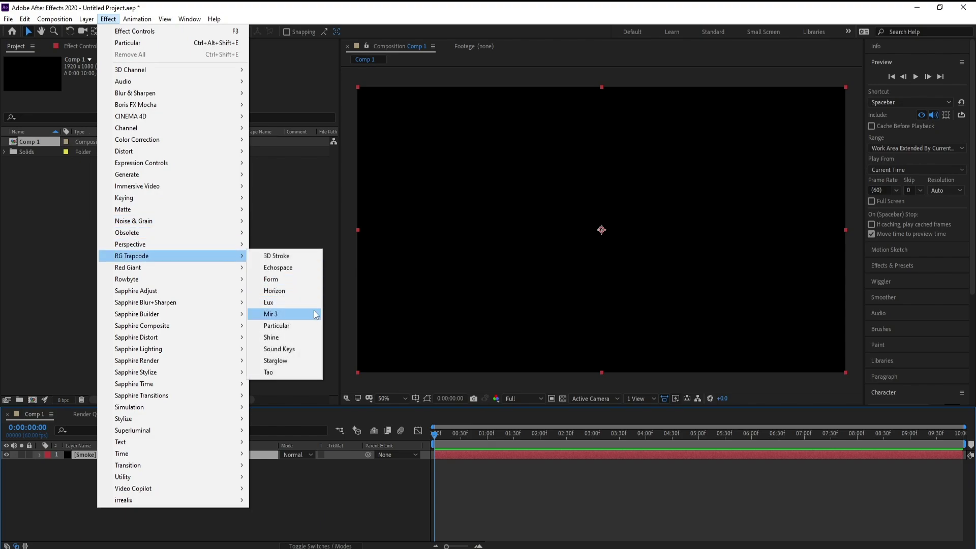
left_click(279, 326)
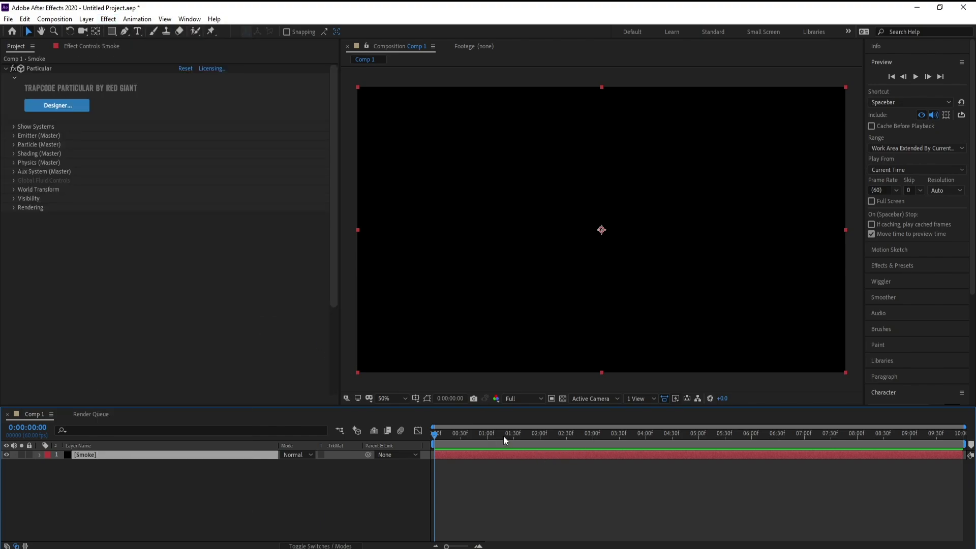
left_click_drag(504, 435, 592, 434)
left_click_drag(601, 229, 601, 379)
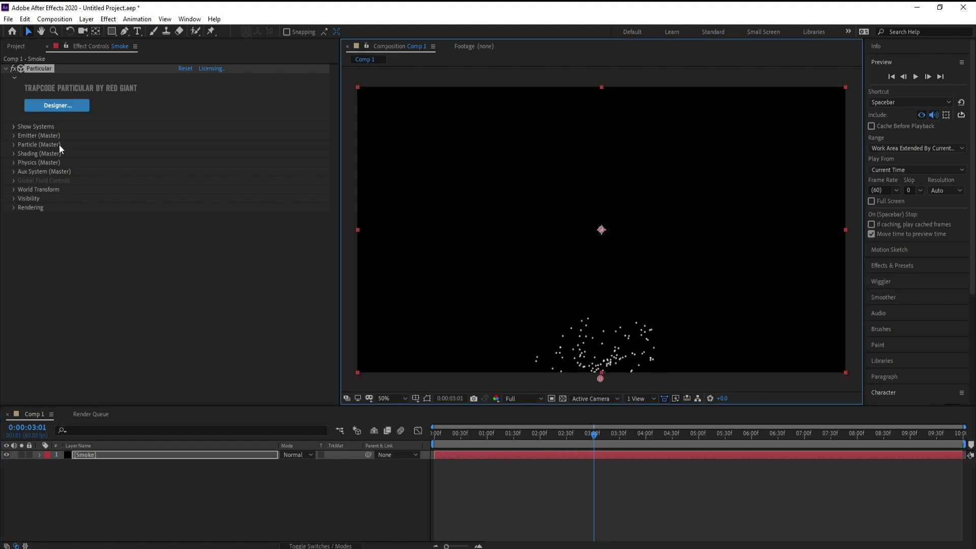
- Set the emitter's Velocity and Velocity Random to 0
left_click(13, 136)
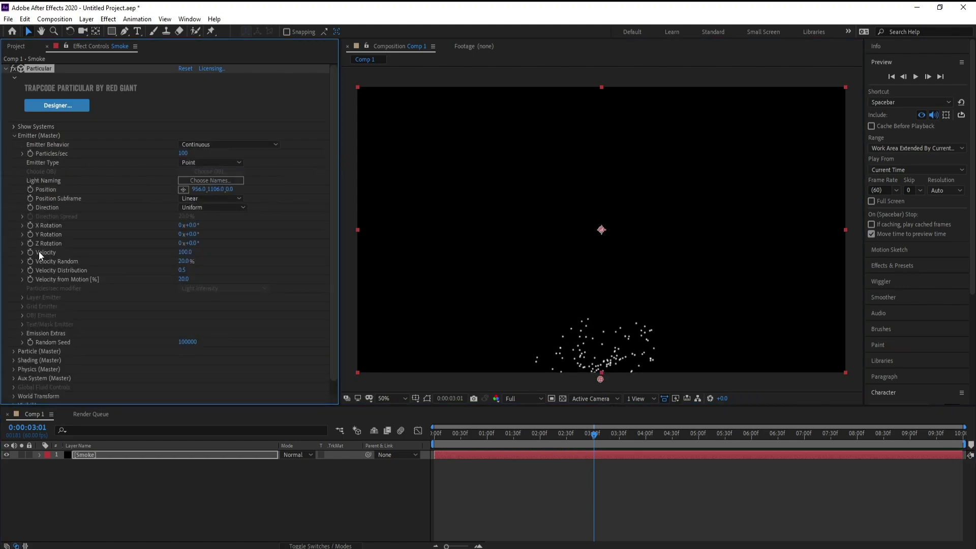
left_click(185, 252)
type("0")
left_click(185, 261)
type("0")
key("Return")
- Nudge the emitter up to about 960,1030 and return to an earlier frame
left_click_drag(599, 381, 599, 363)
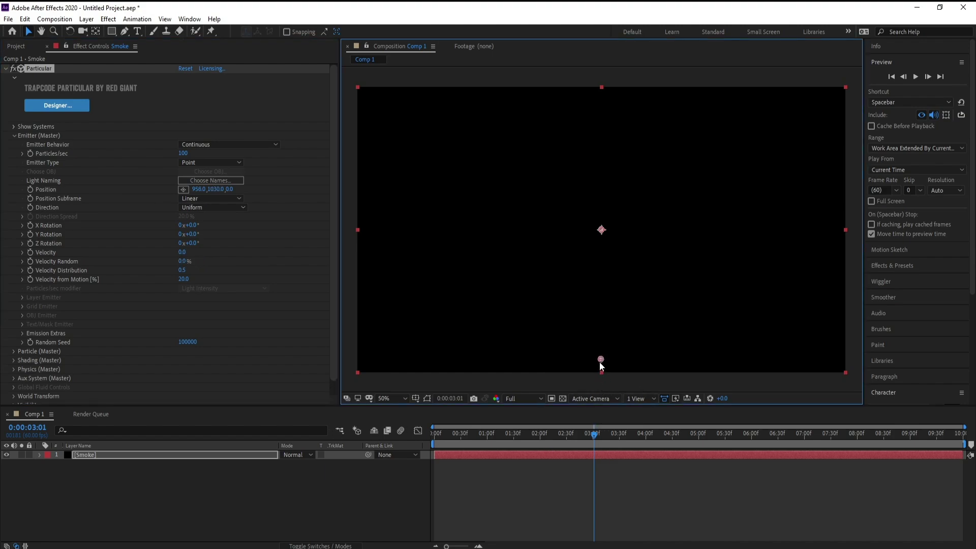
left_click(587, 380)
mouse_move(592, 436)
left_mouse_down()
mouse_move(451, 446)
mouse_move(588, 449)
mouse_move(570, 437)
mouse_move(476, 437)
mouse_move(578, 438)
left_mouse_up()
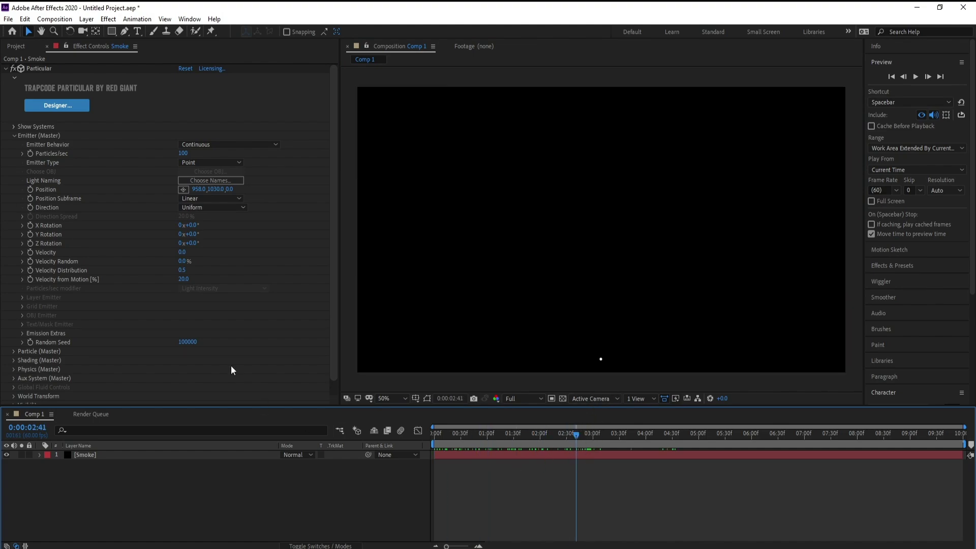
- Set Physics Air Wind Y to -206 so the particles drift upward
scroll(334, 246, "down", 2)
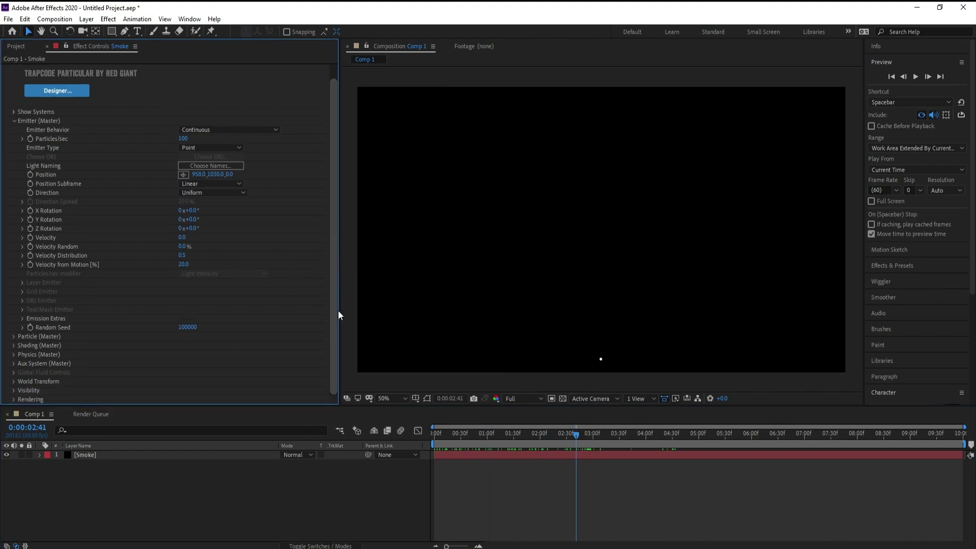
left_click(130, 453)
left_click(335, 270)
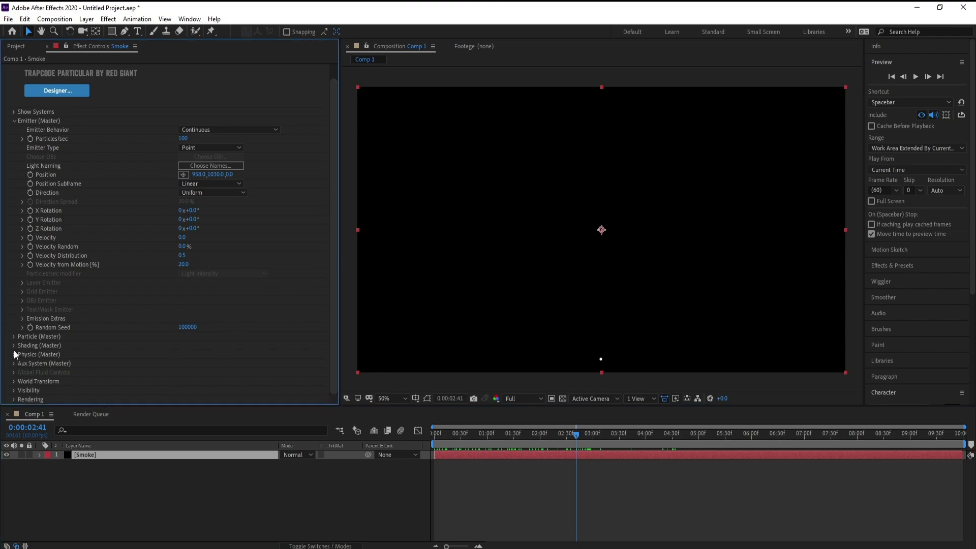
scroll(337, 248, "down", 5)
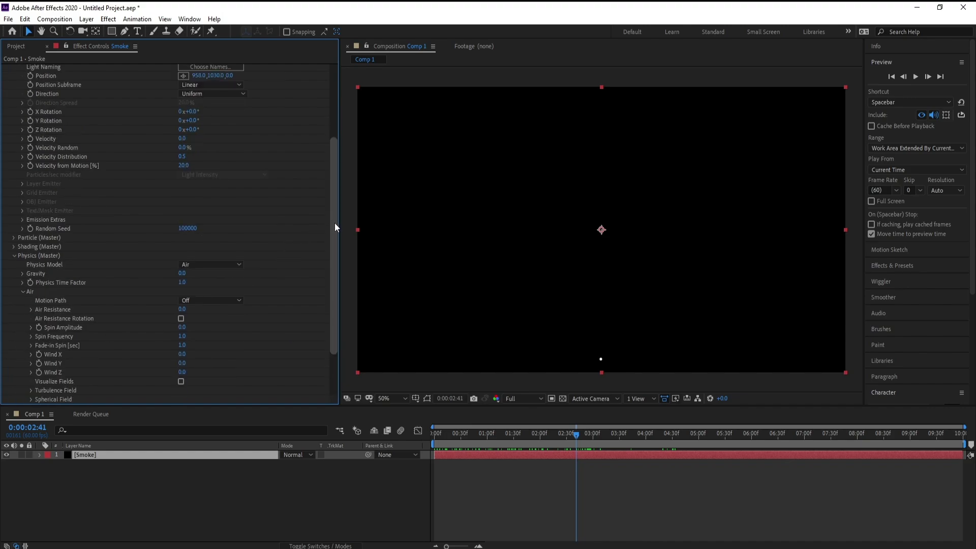
scroll(335, 224, "down", 9)
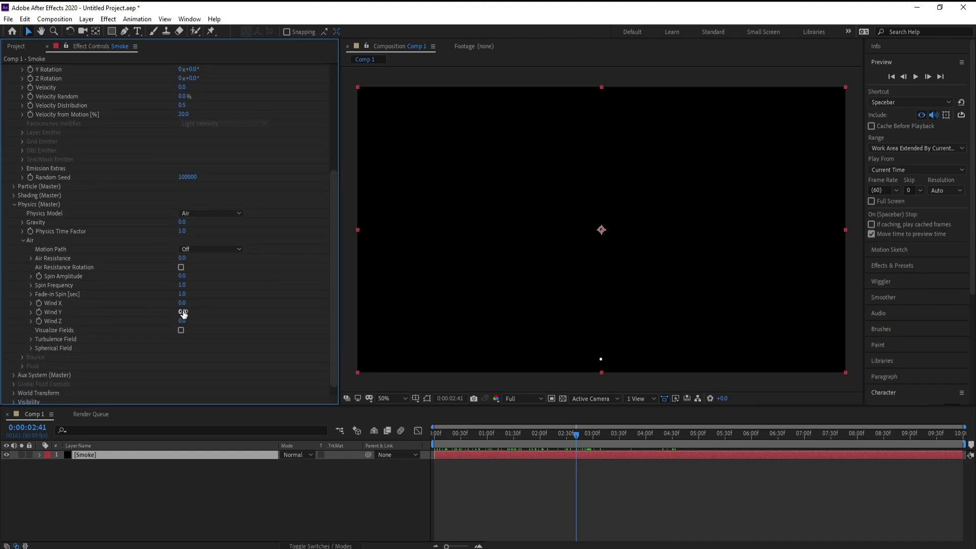
left_click_drag(182, 312, 72, 319)
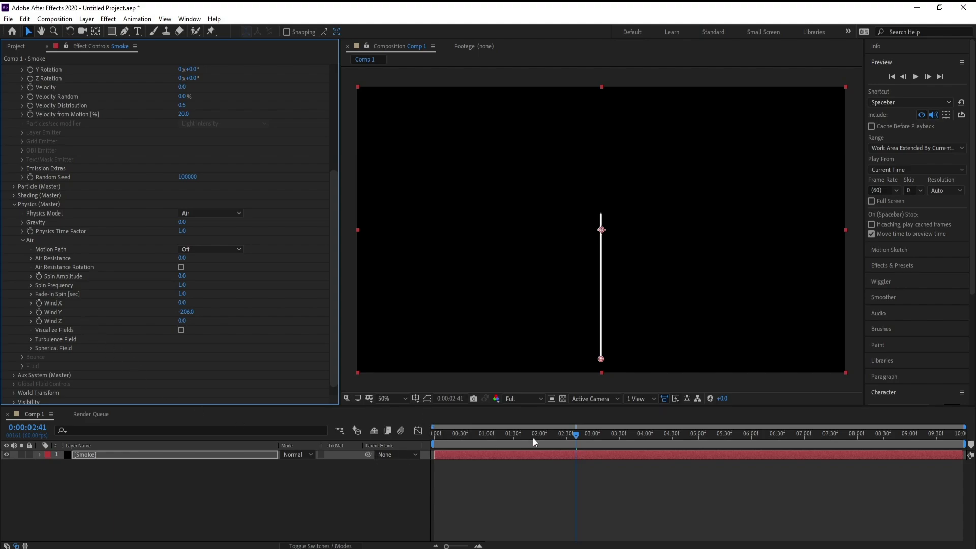
- Move the emitter to the very bottom edge and scrub to check the rising line
left_click(511, 446)
left_click_drag(434, 434, 587, 431)
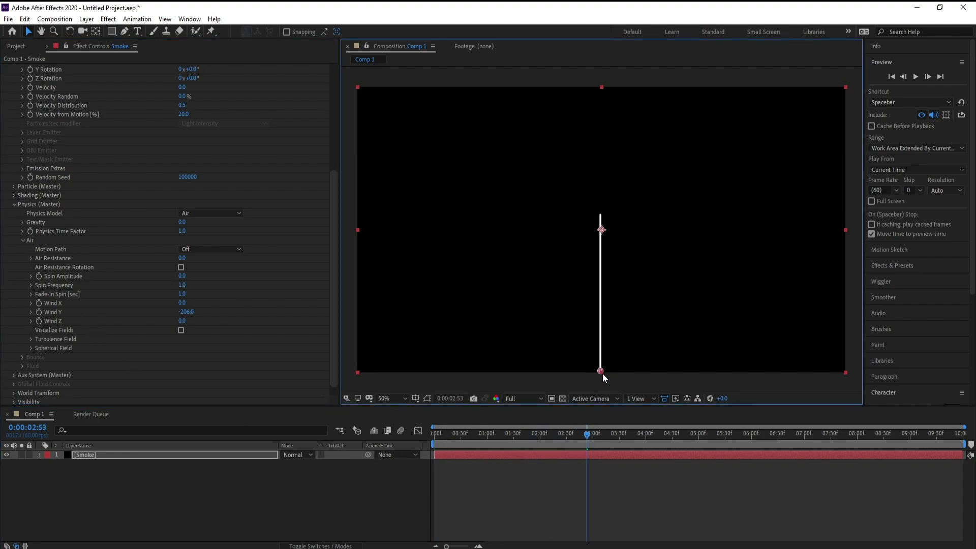
left_click_drag(602, 373, 602, 376)
mouse_move(584, 446)
left_mouse_down()
mouse_move(505, 435)
mouse_move(478, 444)
mouse_move(588, 446)
left_mouse_up()
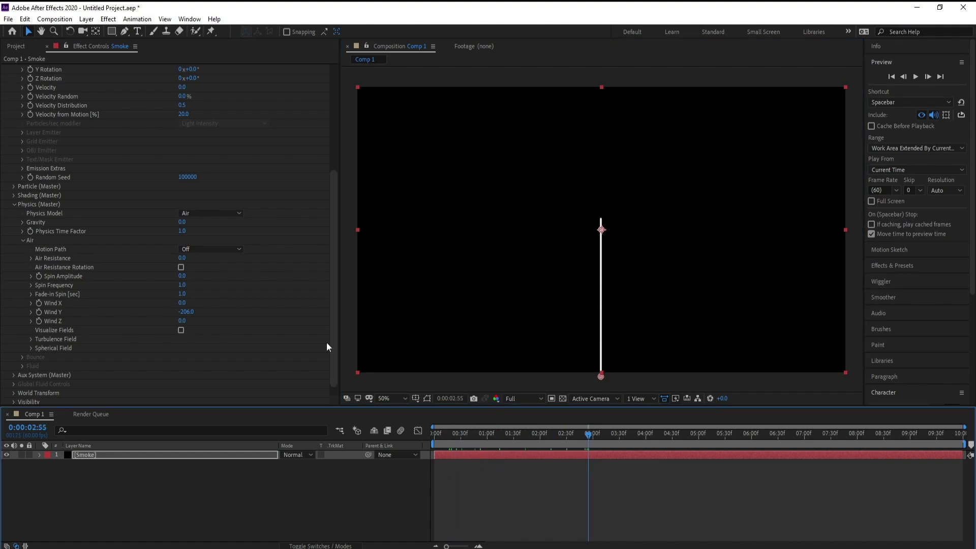
- Set Turbulence Field Affect Position to 509 and preview the curling trail
left_click(31, 339)
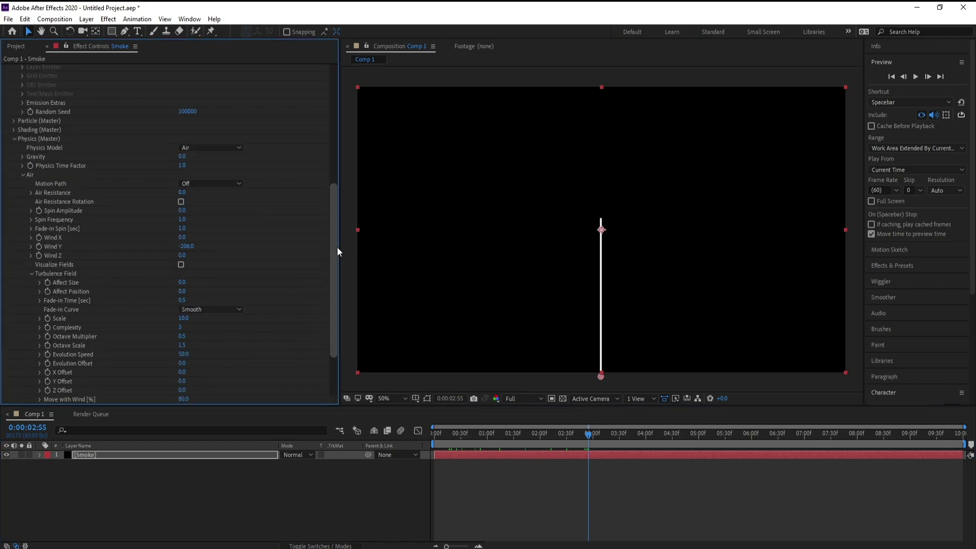
scroll(337, 249, "down", 5)
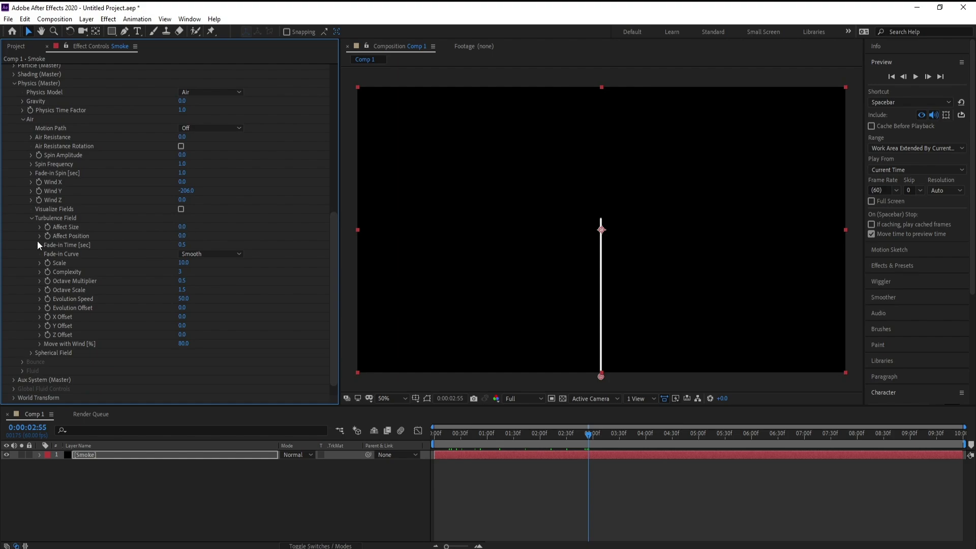
left_click_drag(182, 237, 441, 239)
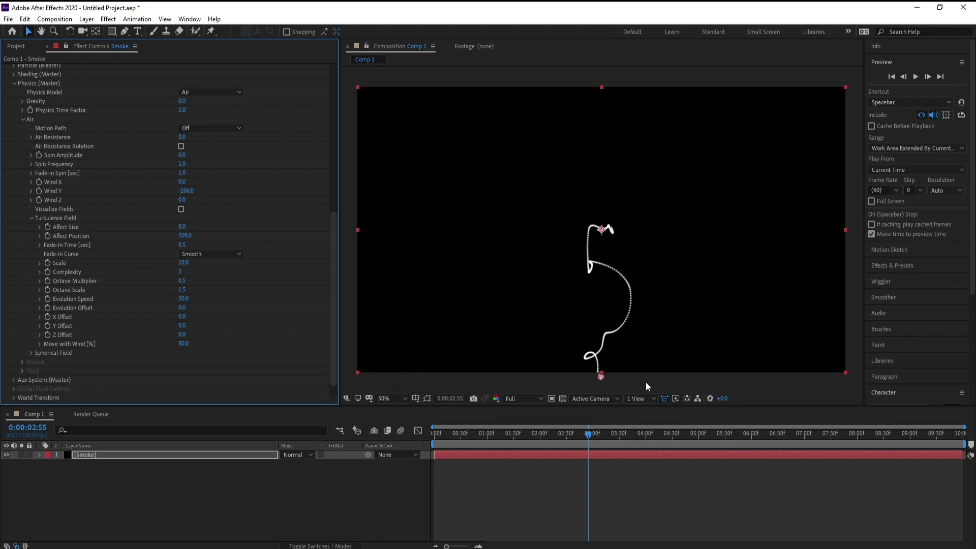
key("space")
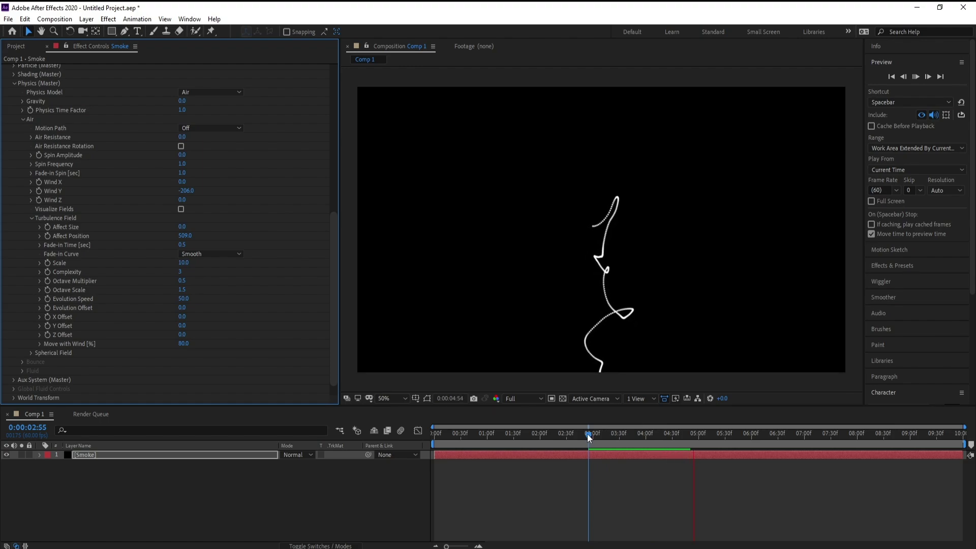
- Change the Turbulence Fade-in Time to 2 seconds and preview the result
left_click_drag(587, 434, 659, 437)
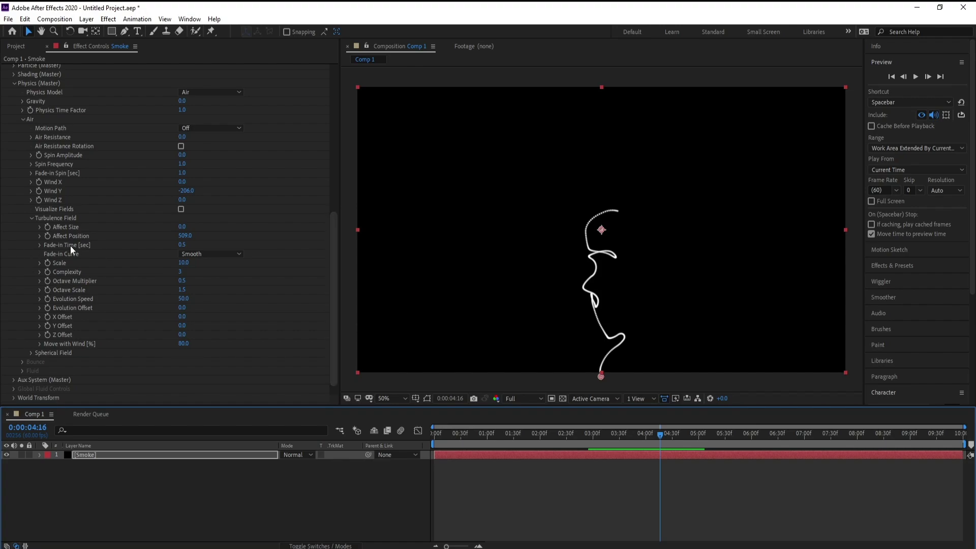
left_click(182, 245)
type("2")
key("Return")
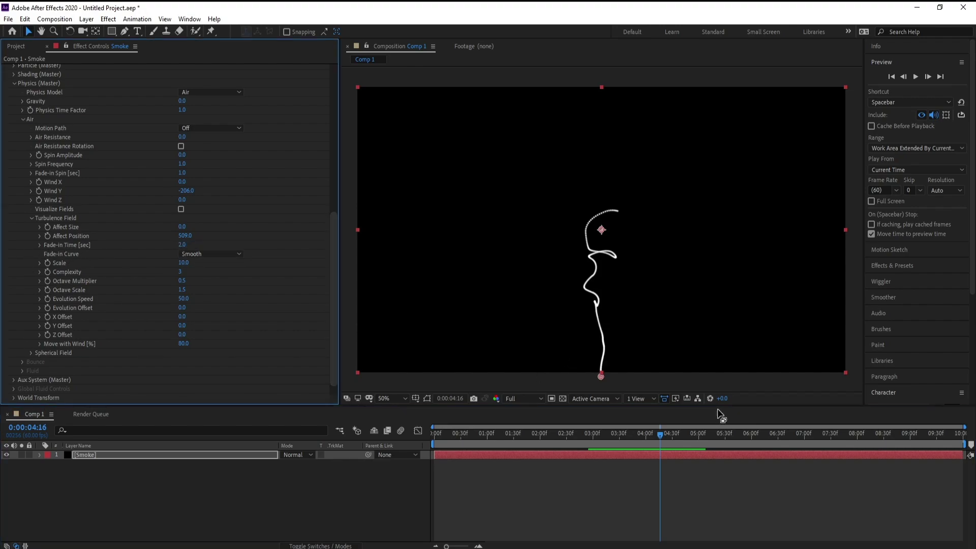
key("space")
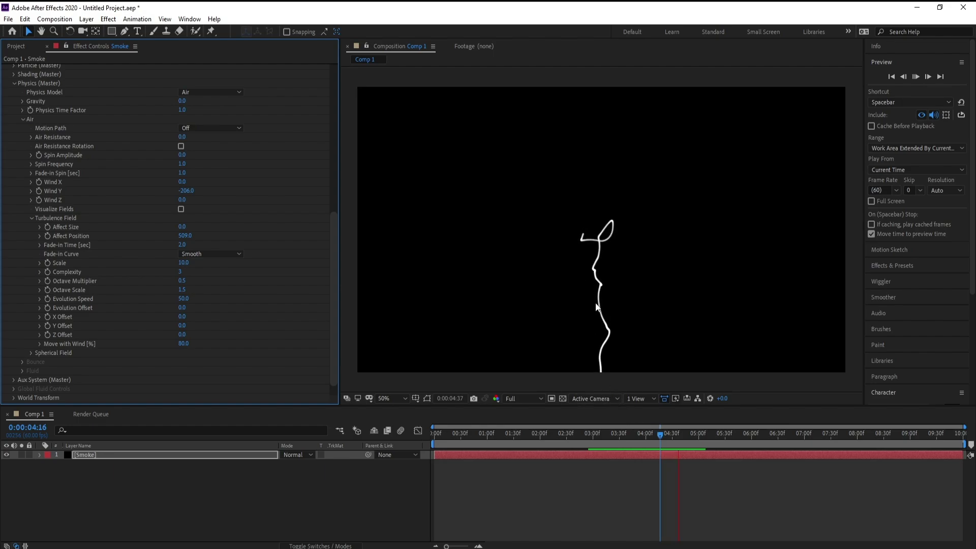
left_click(661, 432)
key("space")
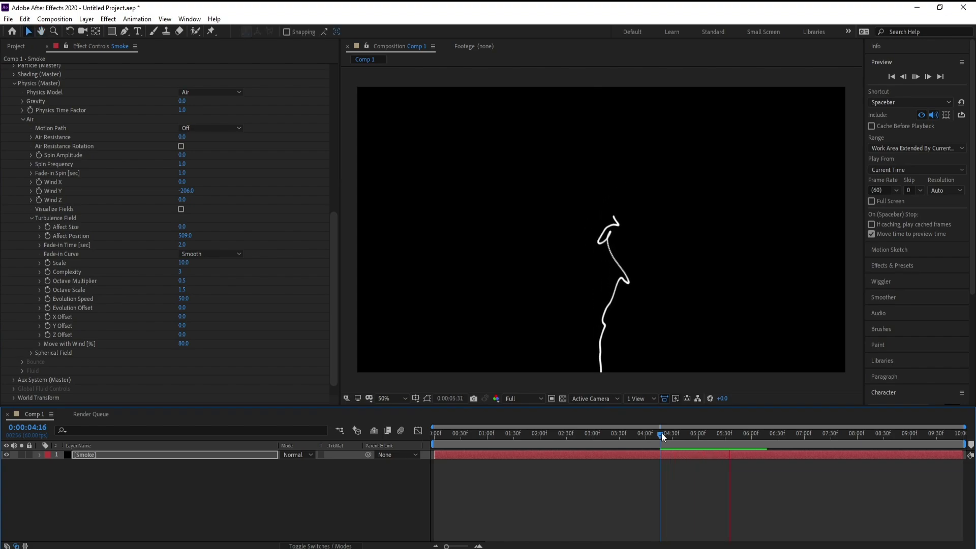
- Set the Particle (Master) Life to 4 seconds
key("space")
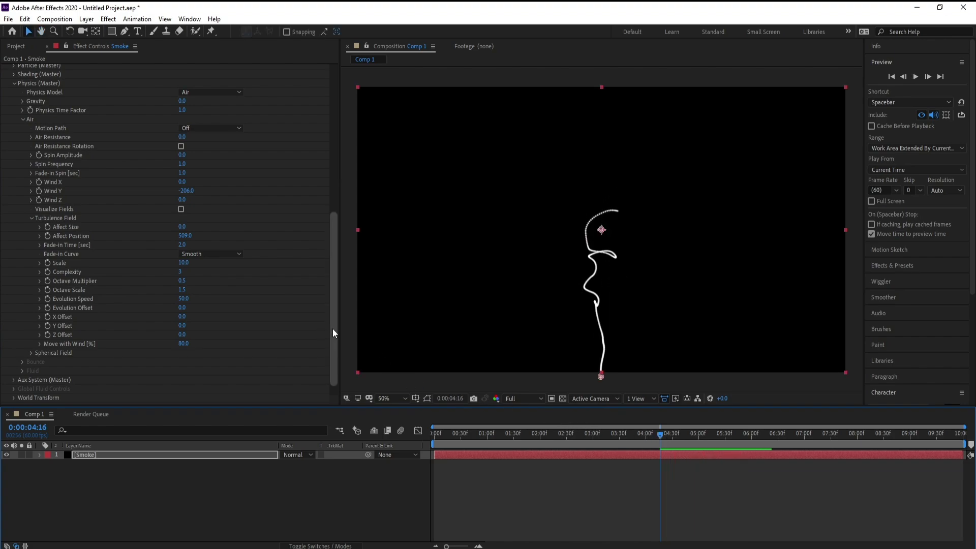
left_click_drag(333, 328, 331, 271)
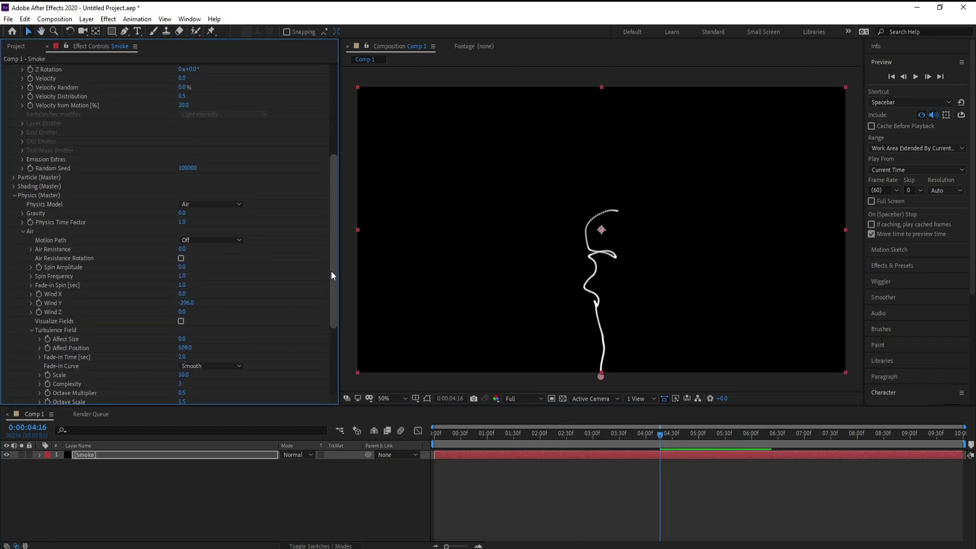
left_click(13, 177)
left_click_drag(332, 179, 87, 179)
left_click(180, 174)
type("4")
key("Return")
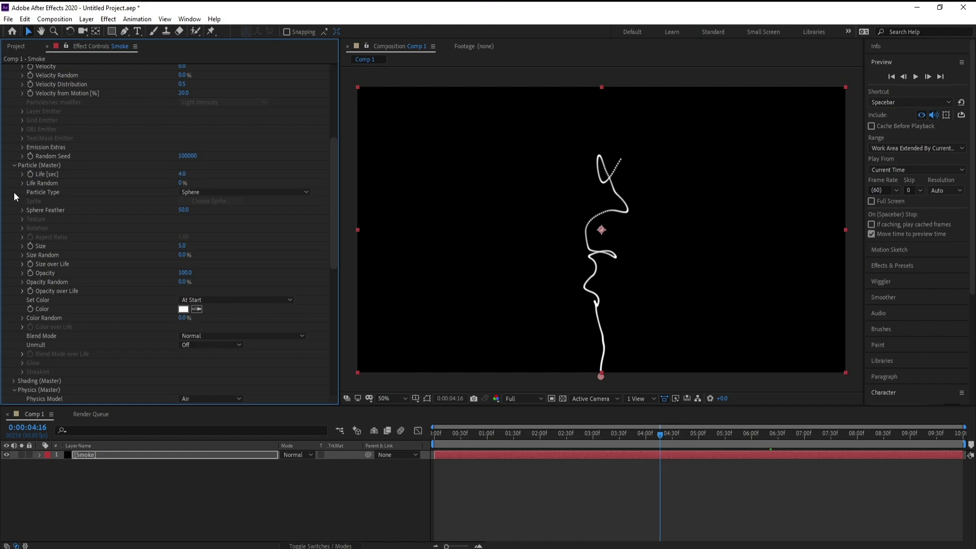
- Switch the Particle Type to Streaklet
left_click(205, 191)
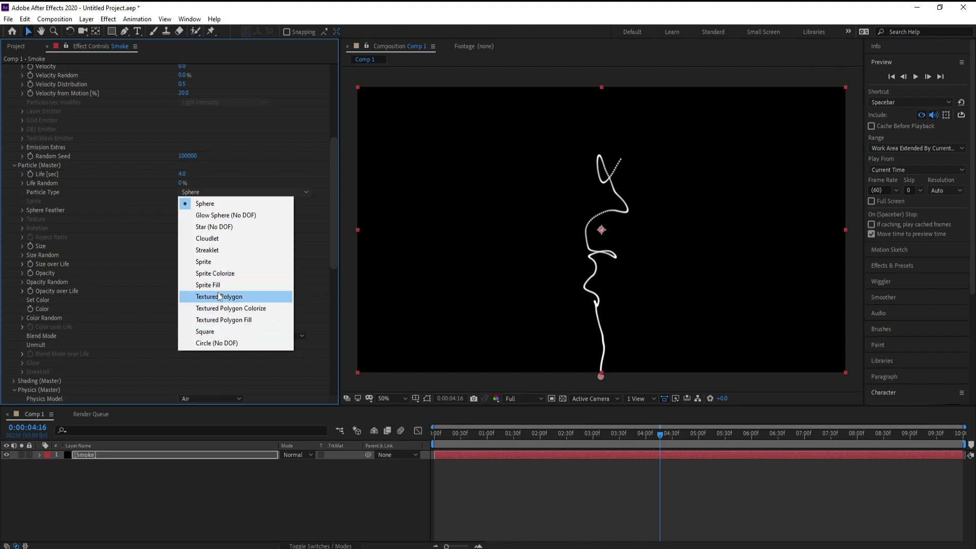
left_click(217, 251)
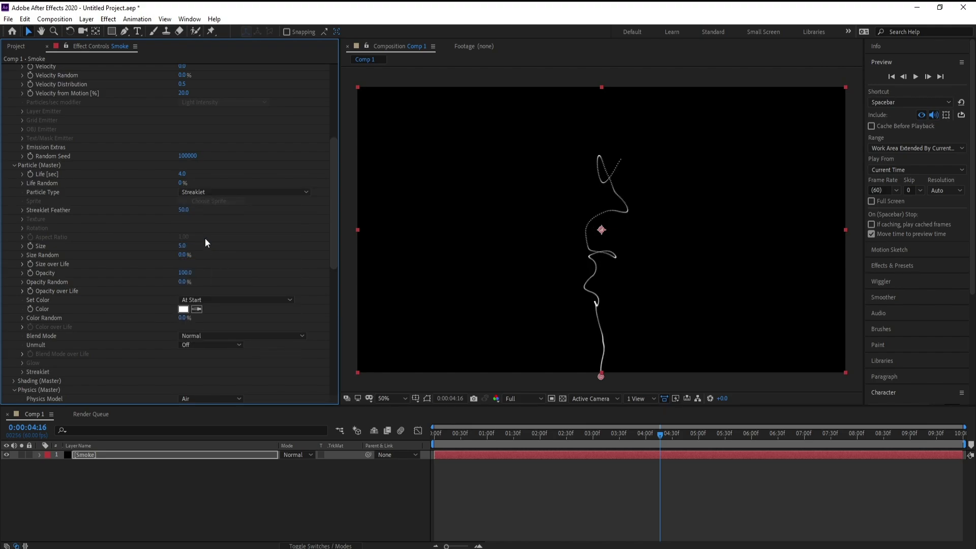
left_click_drag(594, 434, 636, 439)
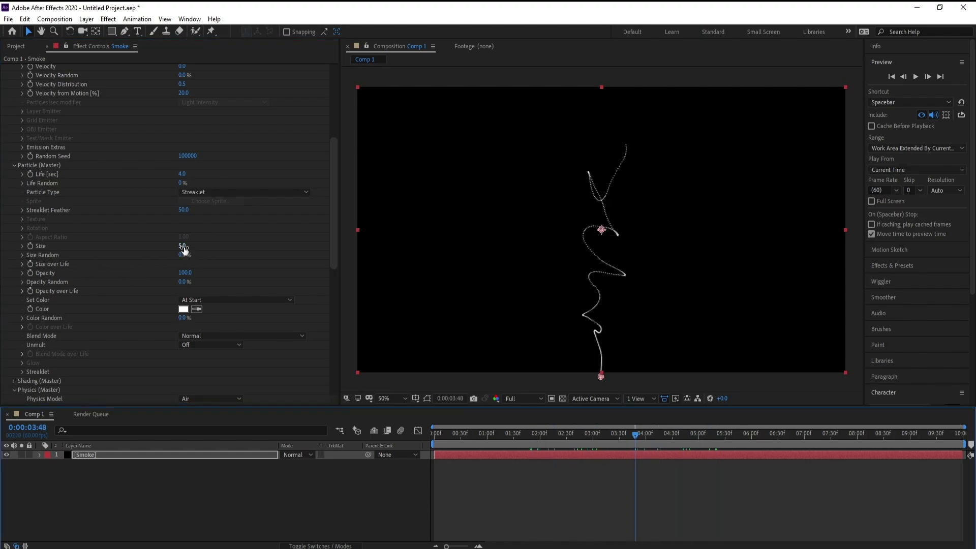
- Set the particle Size to 80 for a thick white ribbon
left_click_drag(183, 247, 221, 247)
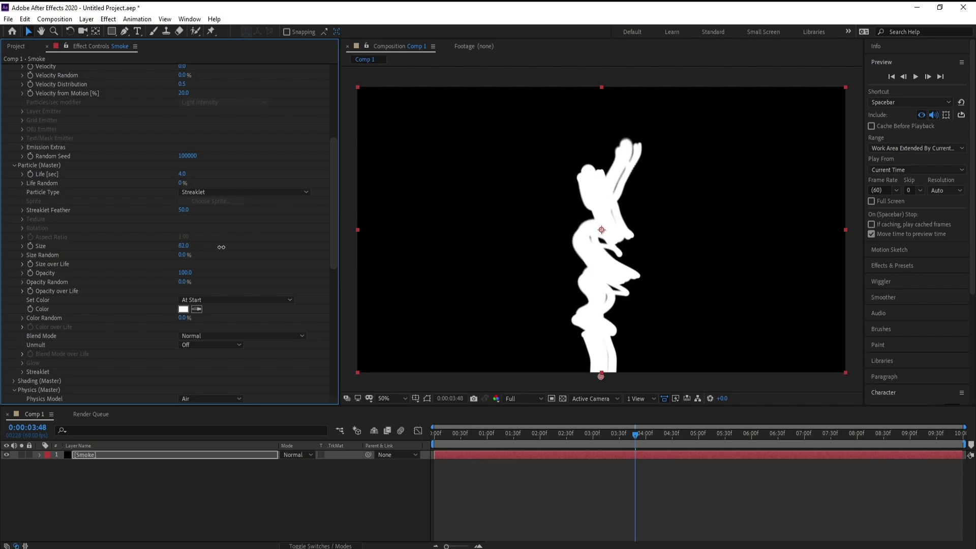
left_click(183, 246)
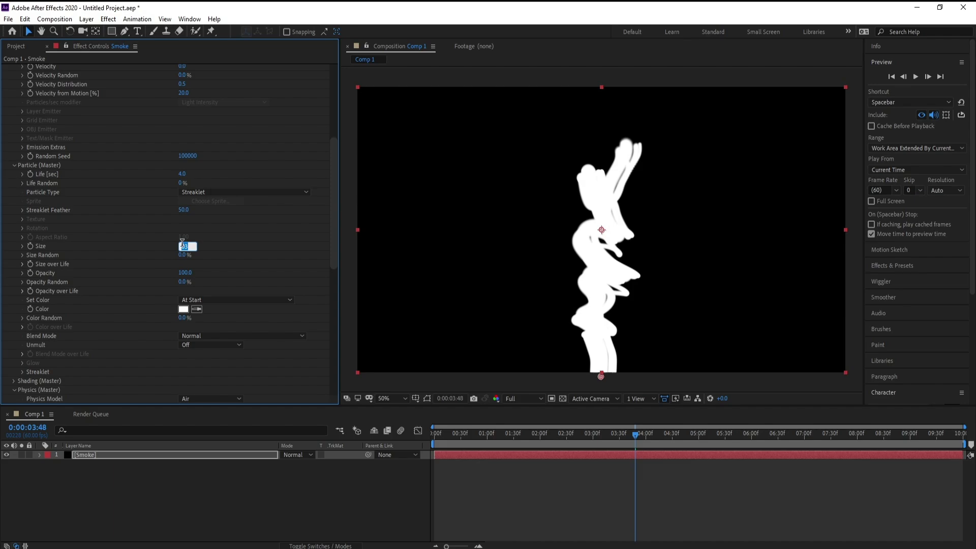
type("6")
left_click_drag(190, 245, 169, 249)
type("80")
key("Return")
left_click_drag(337, 258, 326, 166)
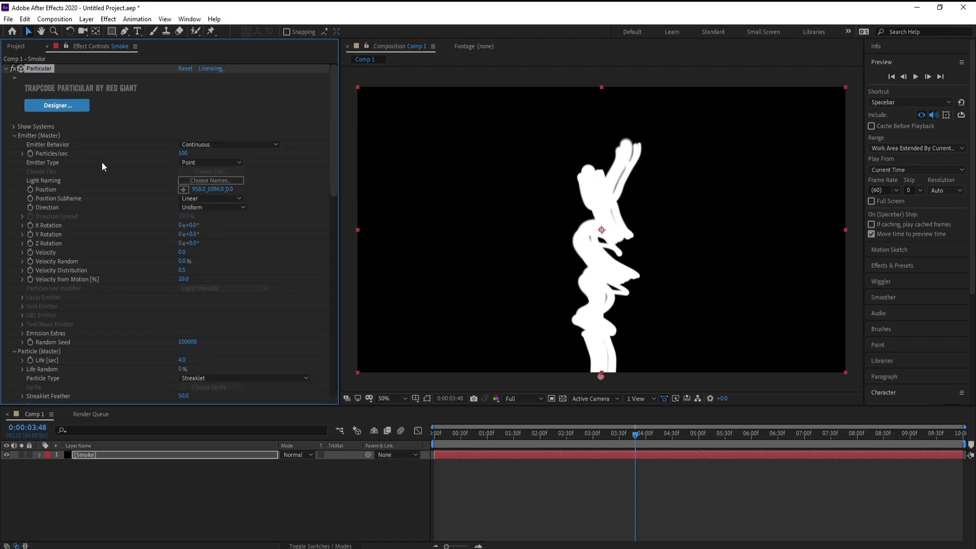
- Increase the Emitter Particles/sec from 100 to 300
left_click(183, 153)
type("3")
key("Return")
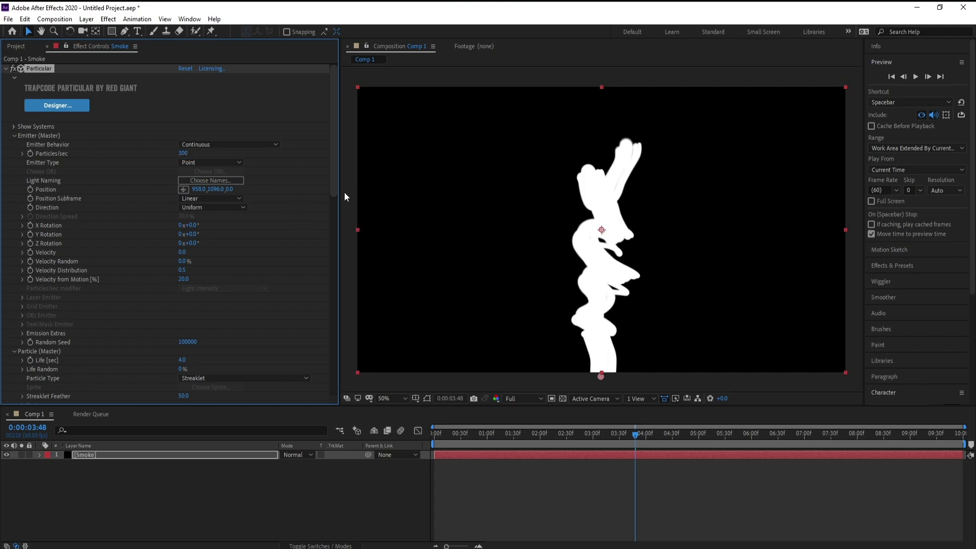
left_click_drag(335, 172, 337, 248)
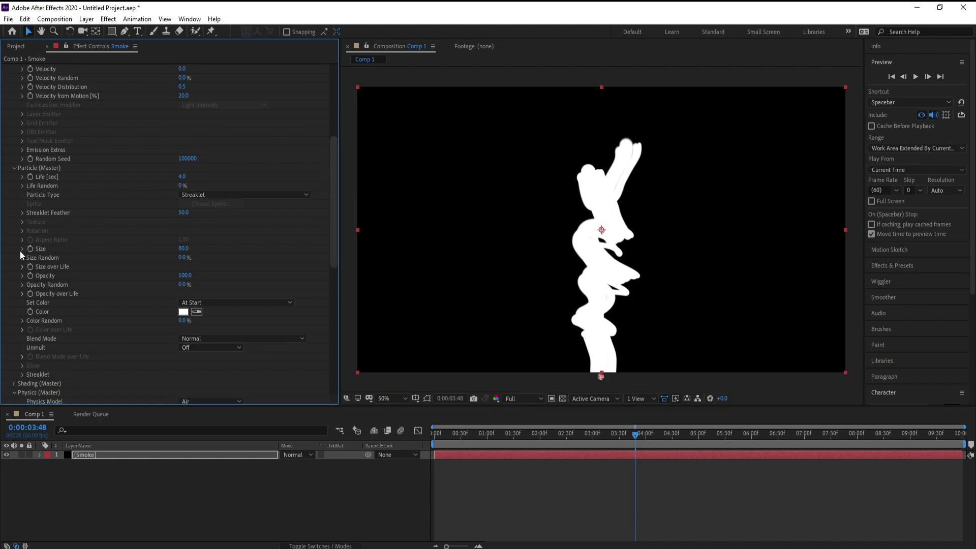
- Lower the particle Opacity from 100 to 2 and preview the wispy smoke
left_click(183, 275)
type("2")
key("Return")
key("space")
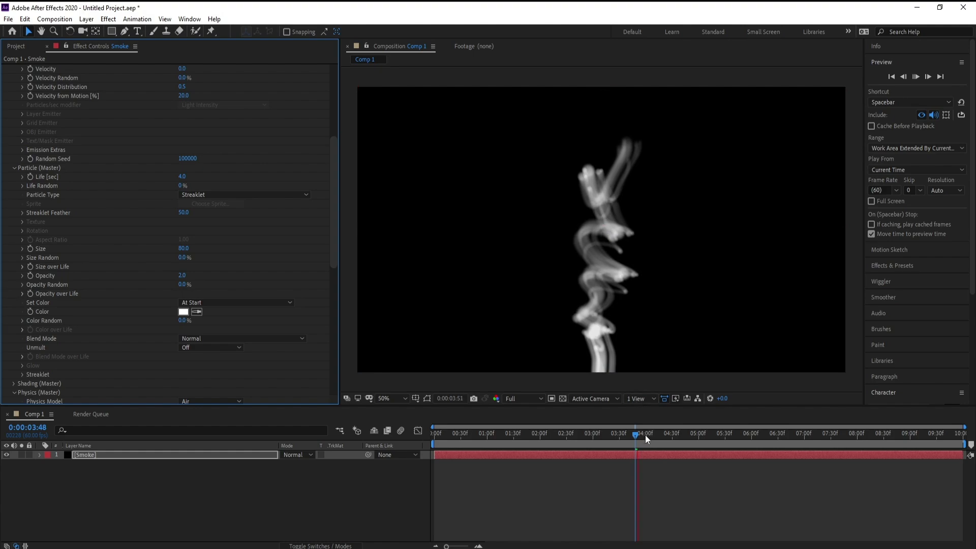
key("space")
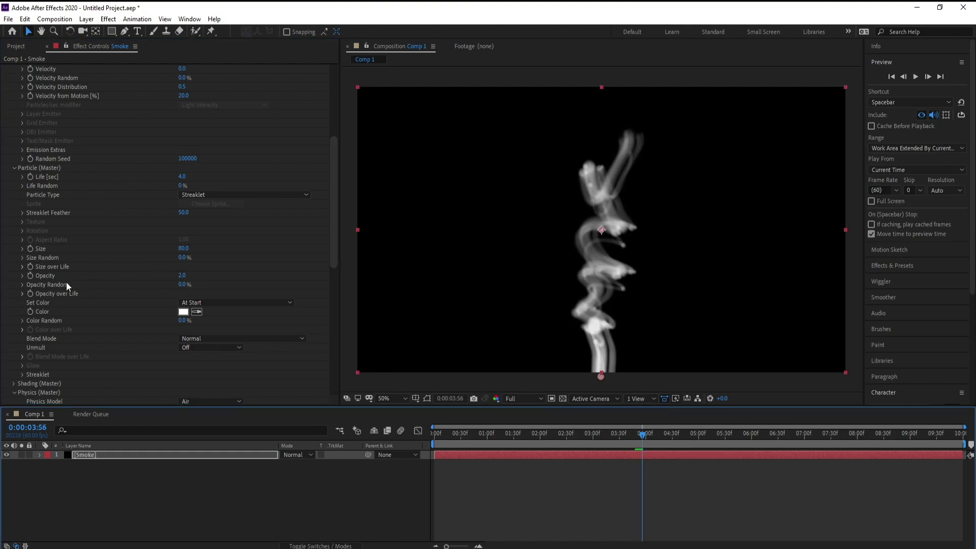
- Apply the descending Size over Life preset and flip it into a rising linear ramp
left_click(22, 267)
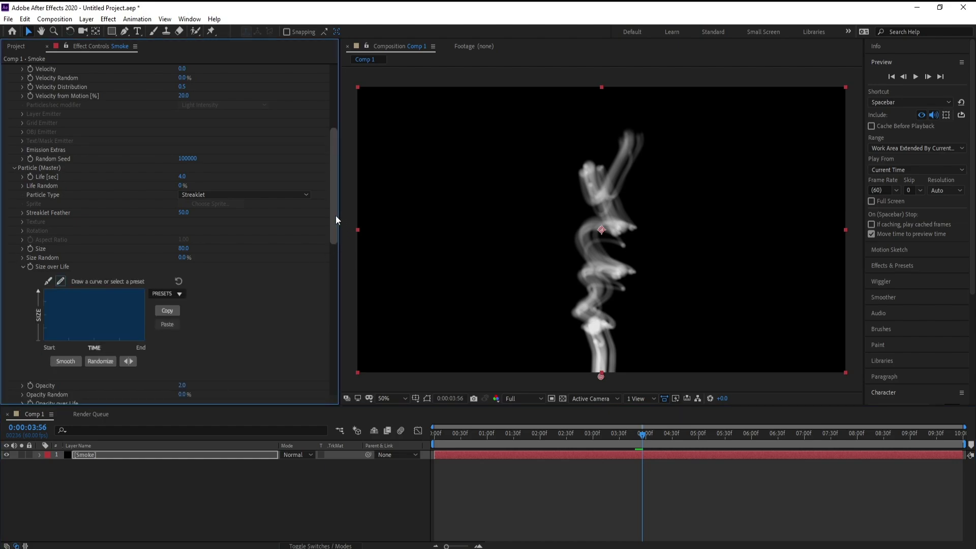
scroll(336, 215, "down", 2)
left_click(173, 262)
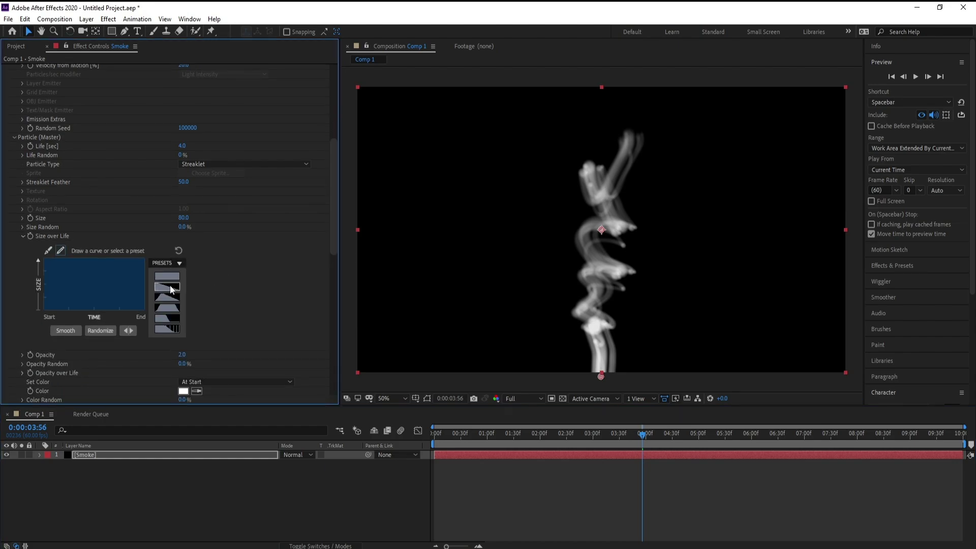
left_click(177, 333)
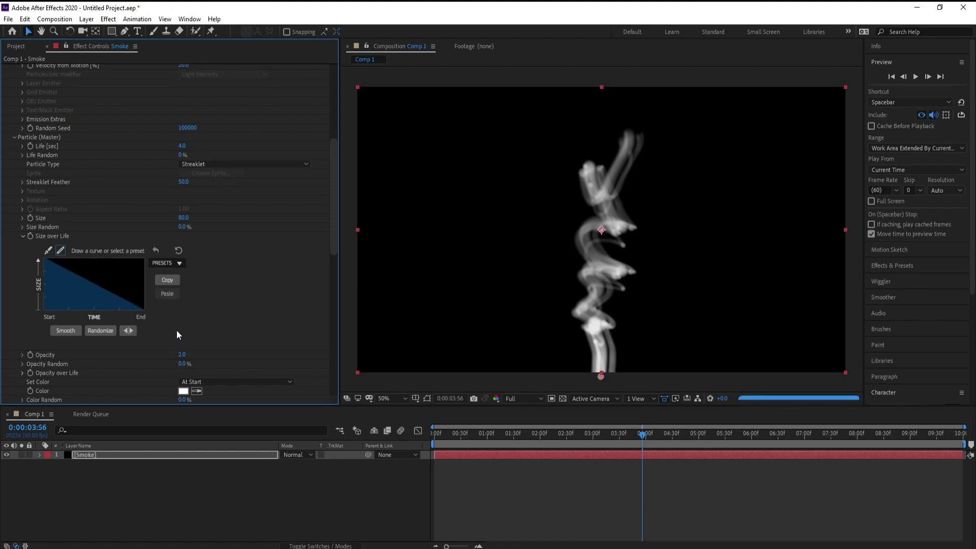
left_click(131, 331)
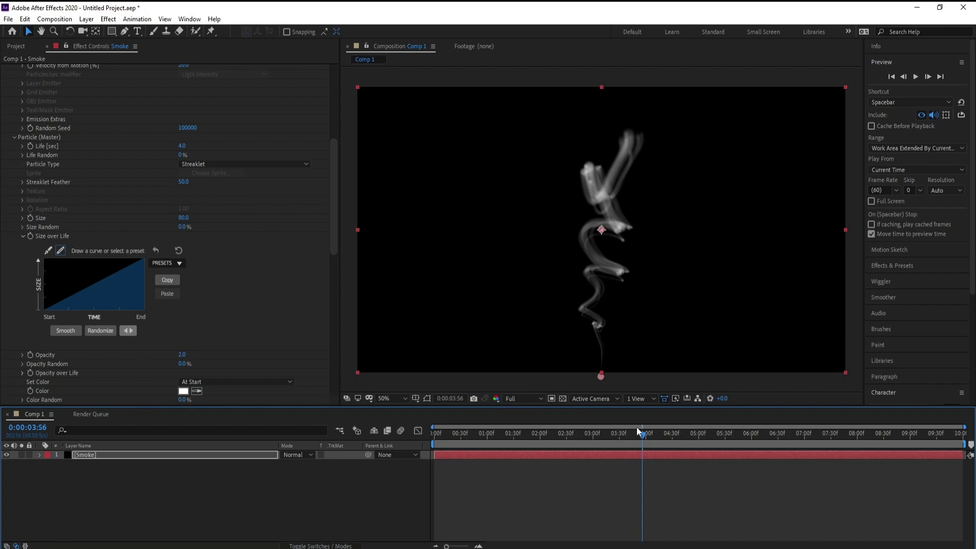
- Scrub nearby frames and preview the smoke as particles grow with age
mouse_move(638, 431)
left_mouse_down()
mouse_move(653, 432)
mouse_move(644, 433)
left_mouse_up()
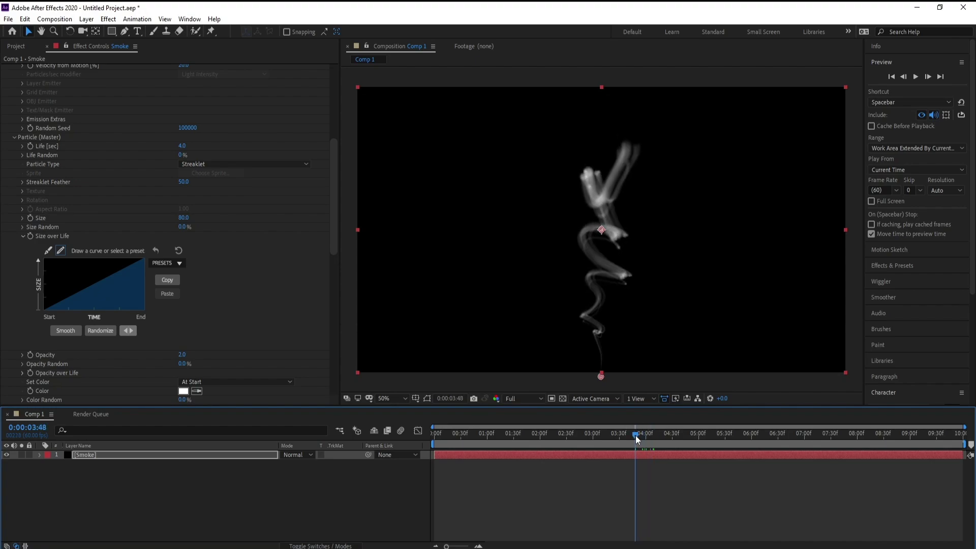
key("space")
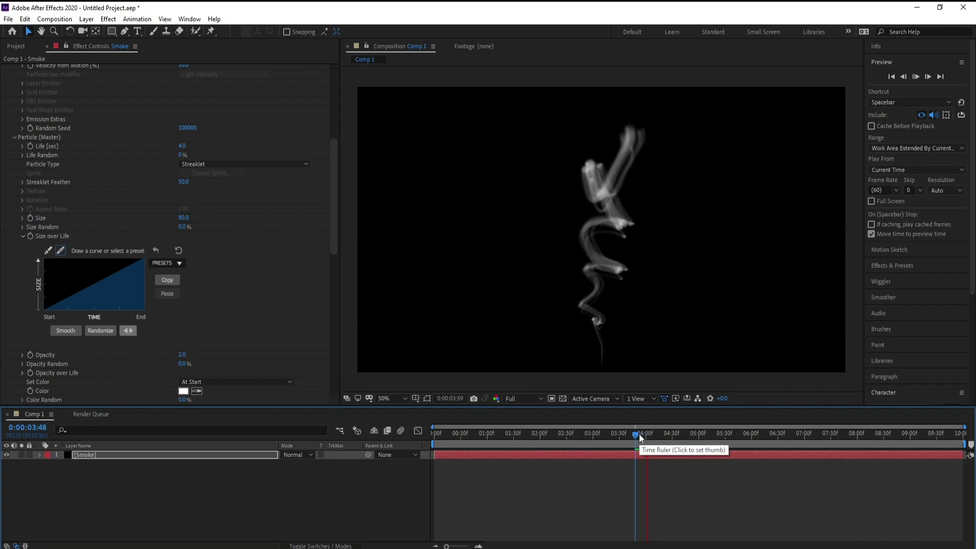
left_click(639, 434)
key("space")
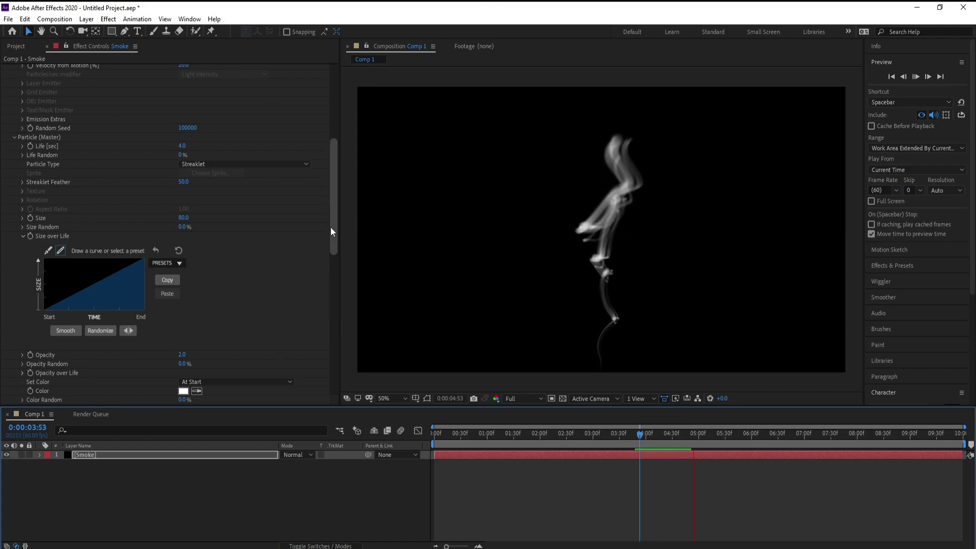
left_click_drag(332, 226, 334, 259)
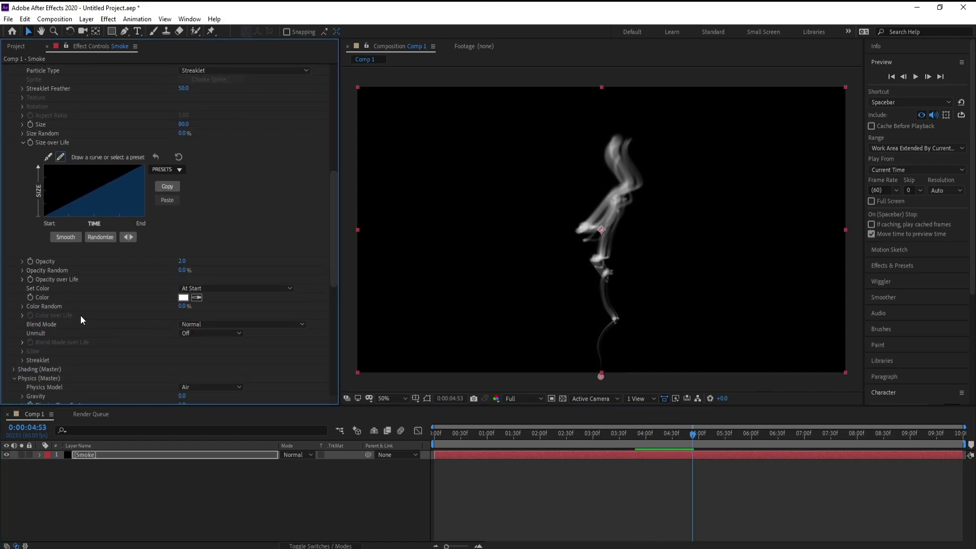
- Give Opacity over Life the peaked preset curve so particles fade in and out, then preview
left_click(21, 281)
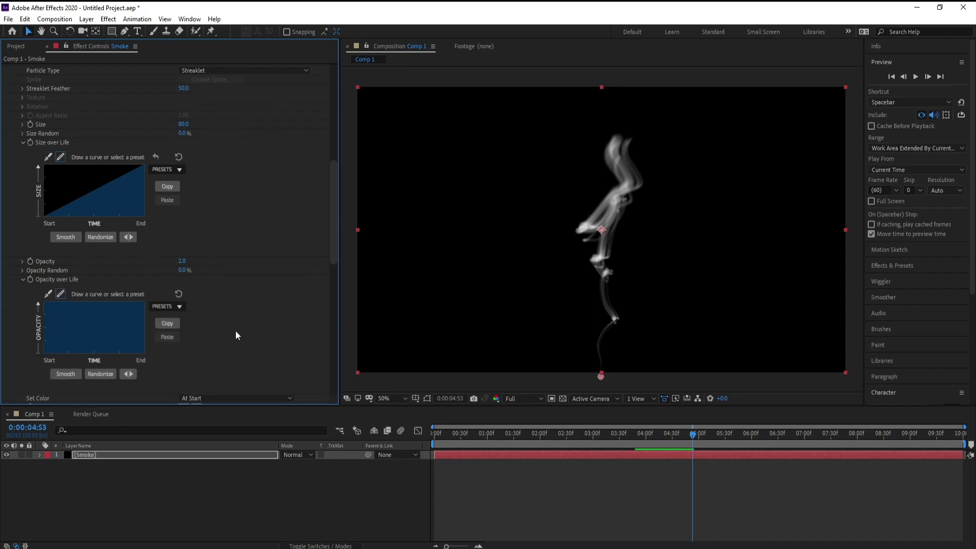
left_click(178, 307)
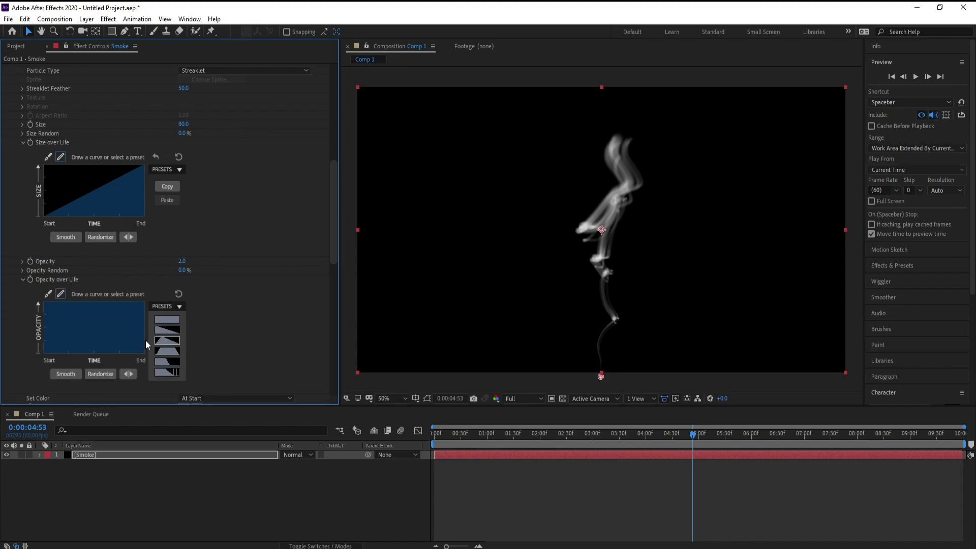
left_click(164, 340)
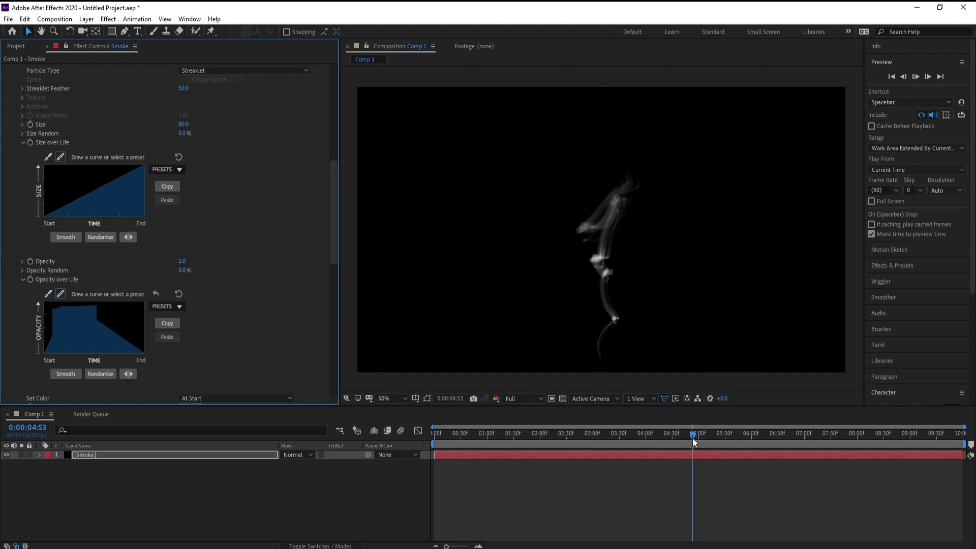
key("space")
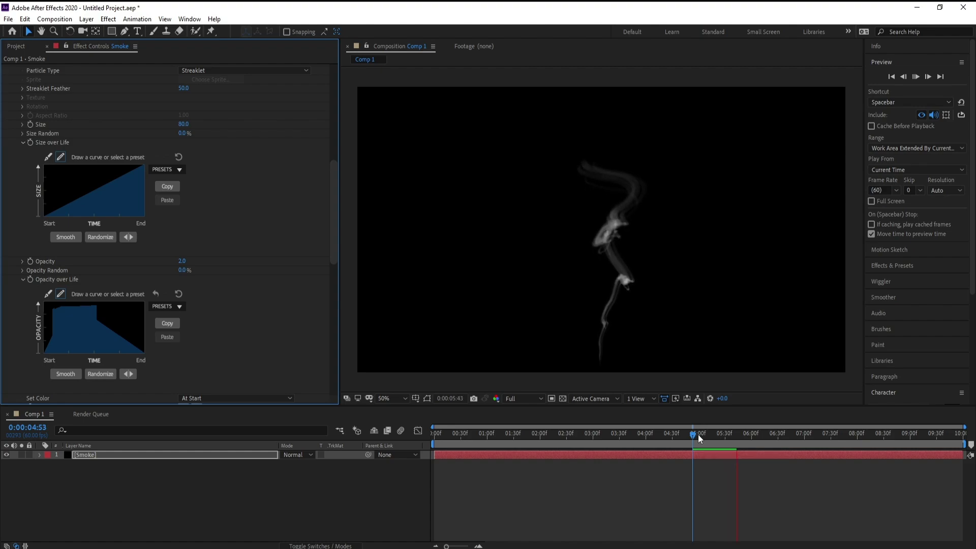
- Drag the emitter point lower, toward the frame's bottom edge, and preview from the start
left_click(698, 434)
key("space")
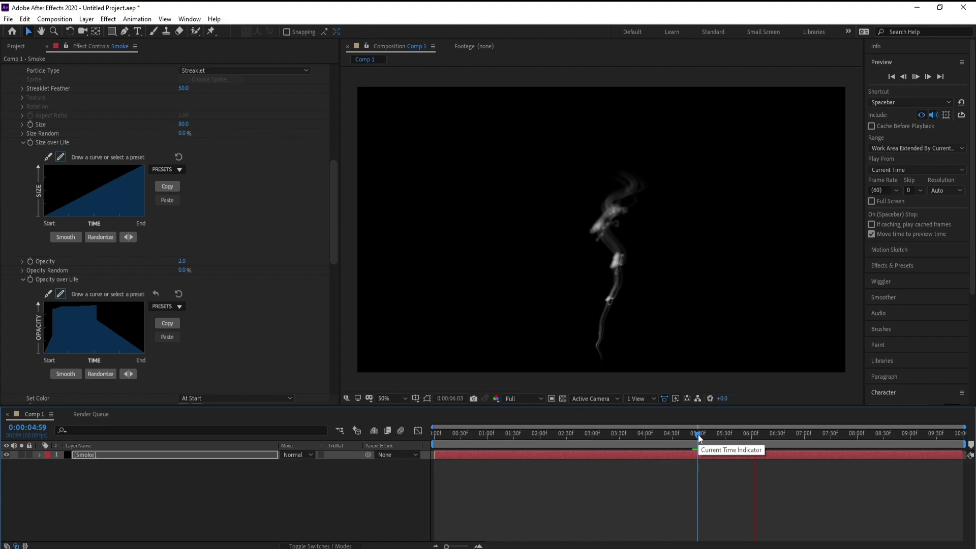
left_click_drag(698, 434, 724, 441)
left_click_drag(602, 384, 603, 396)
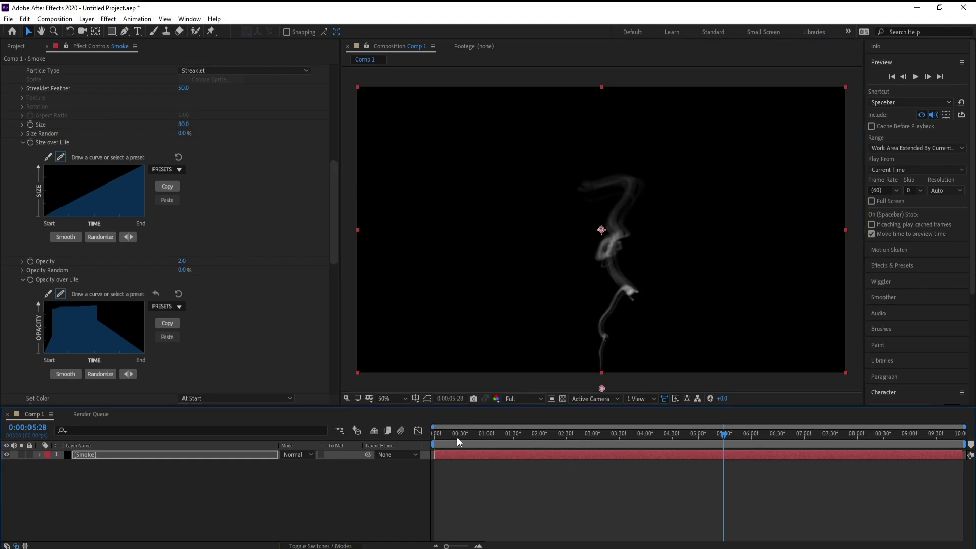
key("Home")
key("space")
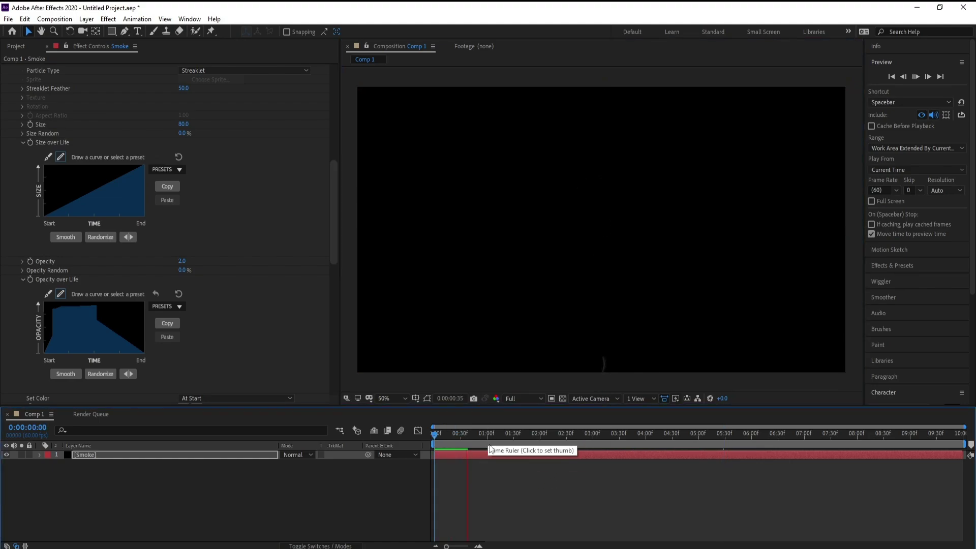